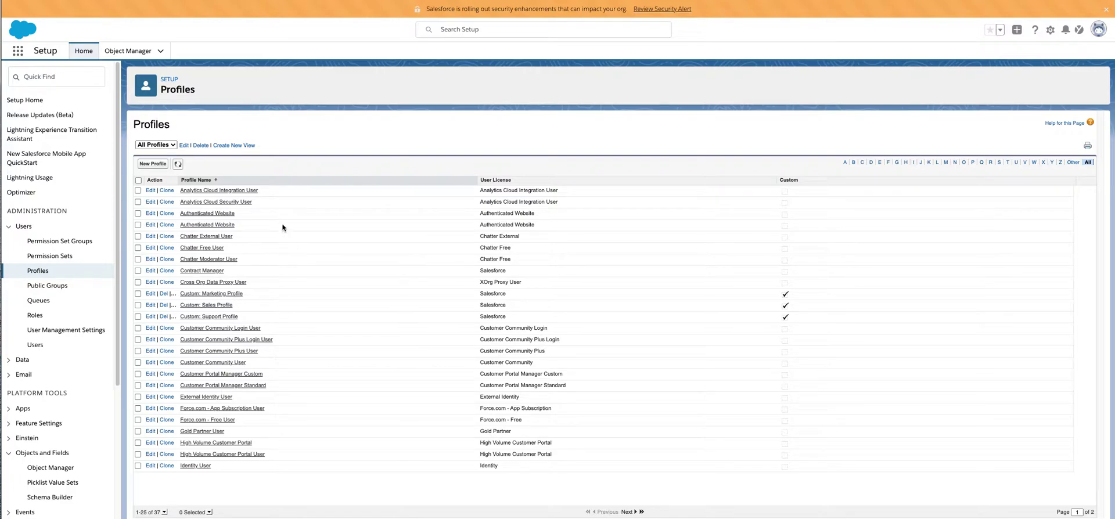
Step: Open the All Profiles list view for editing and change its view name to Account
left_click(183, 146)
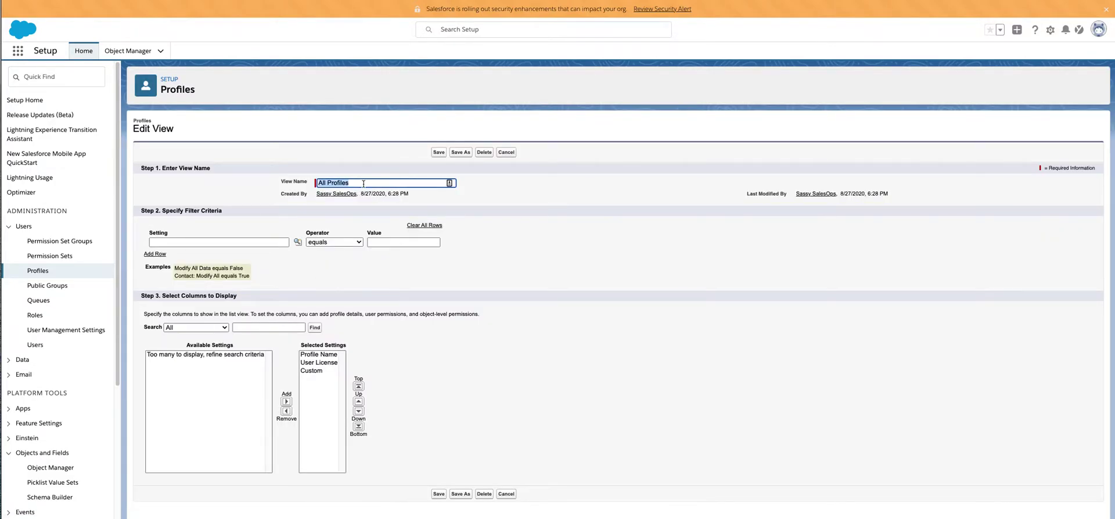
key("BackSpace")
type("Account")
left_click(257, 328)
left_click(576, 407)
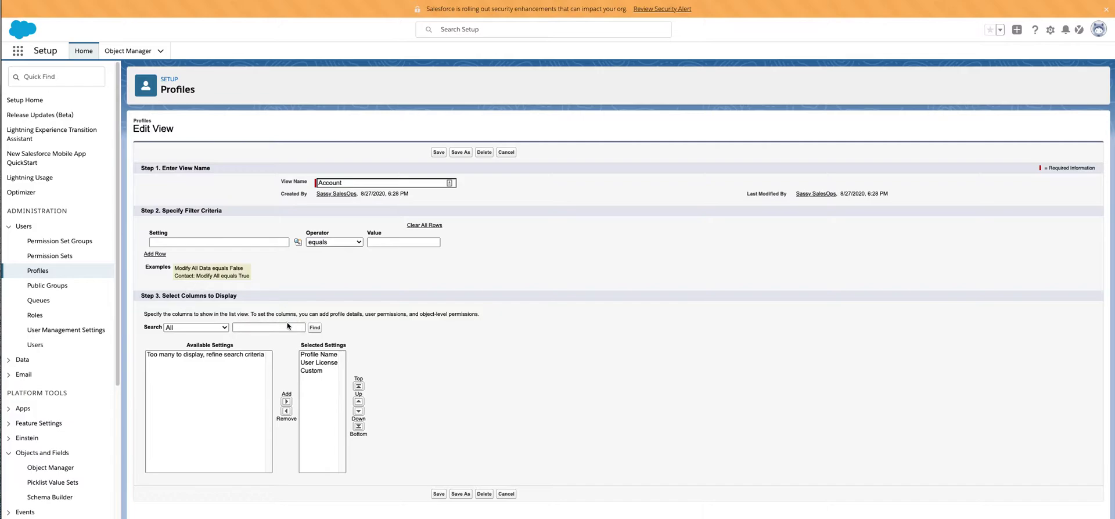
left_click(255, 242)
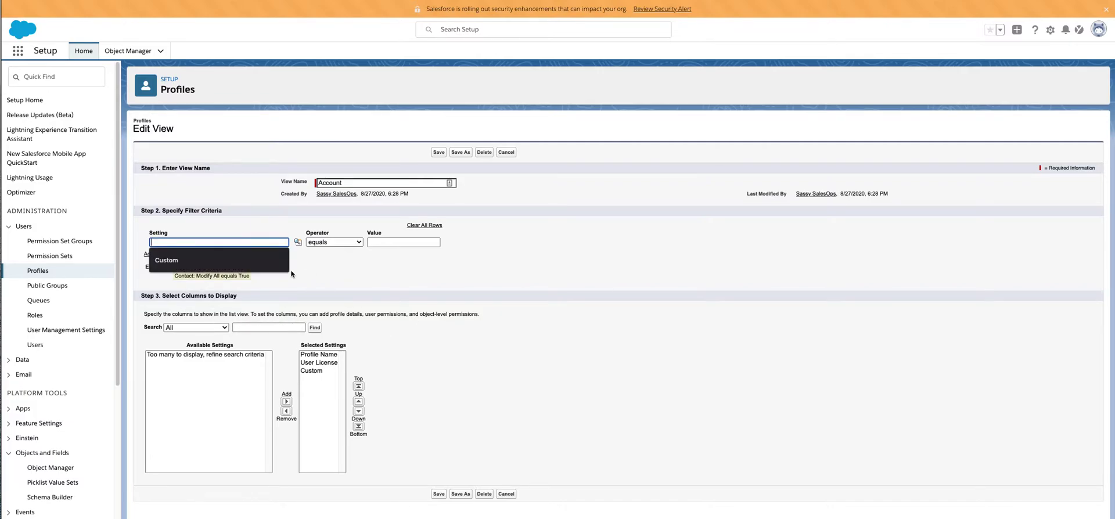
left_click(202, 265)
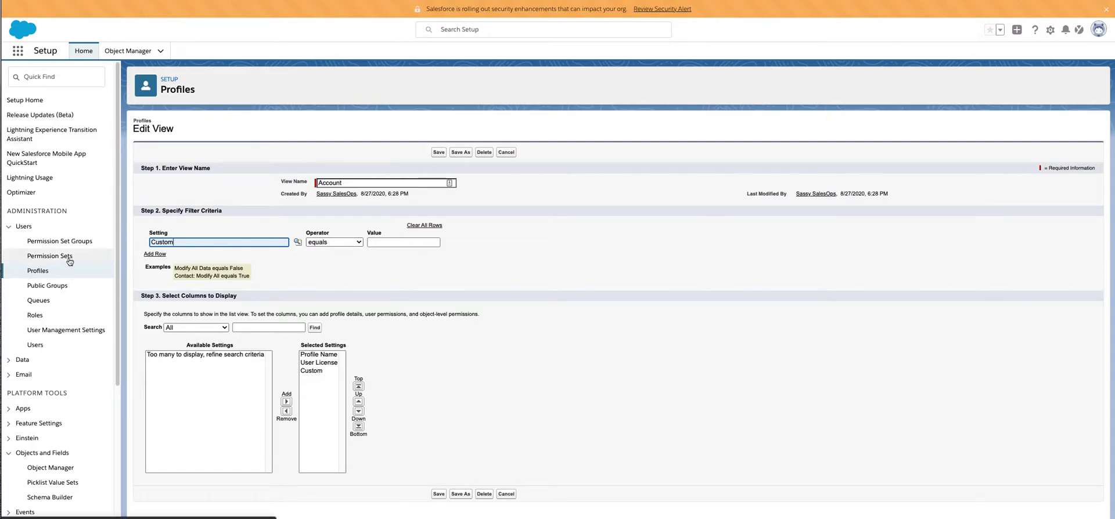
left_click(302, 291)
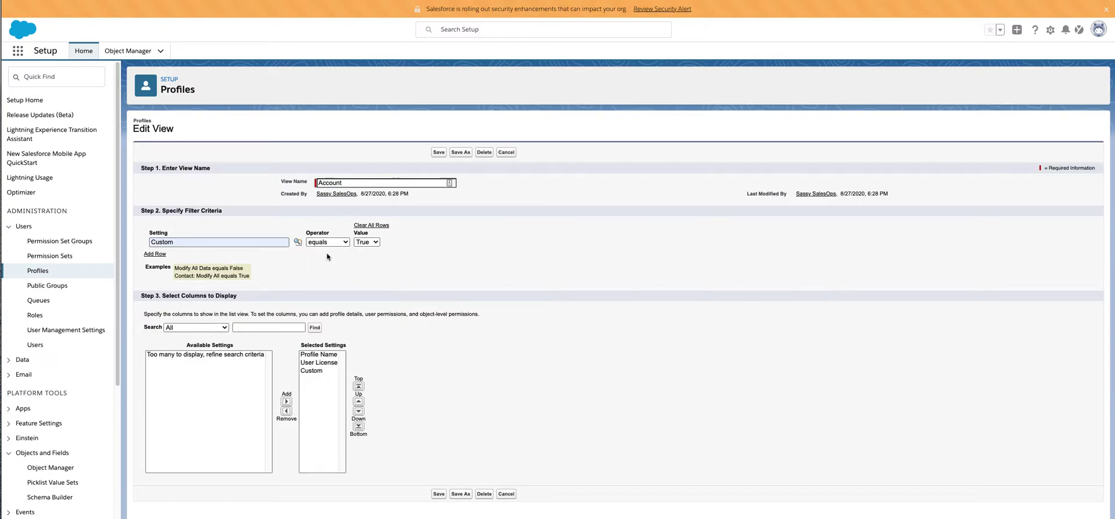
double_click(161, 242)
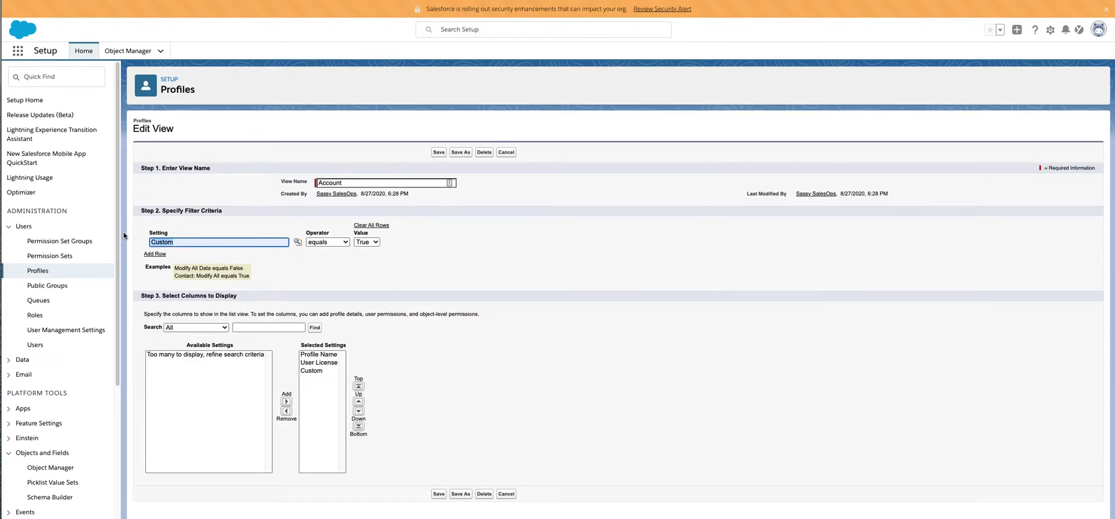
key("BackSpace")
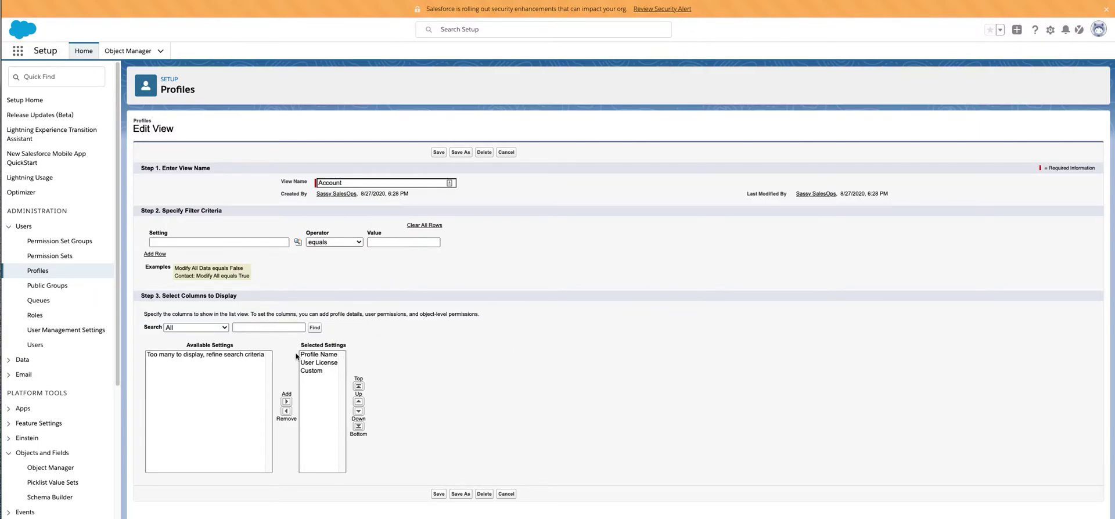
Step: Add the Account Read, Create, Edit, Delete, View All and Modify All settings as columns and save the result as a separate new view
left_click(252, 329)
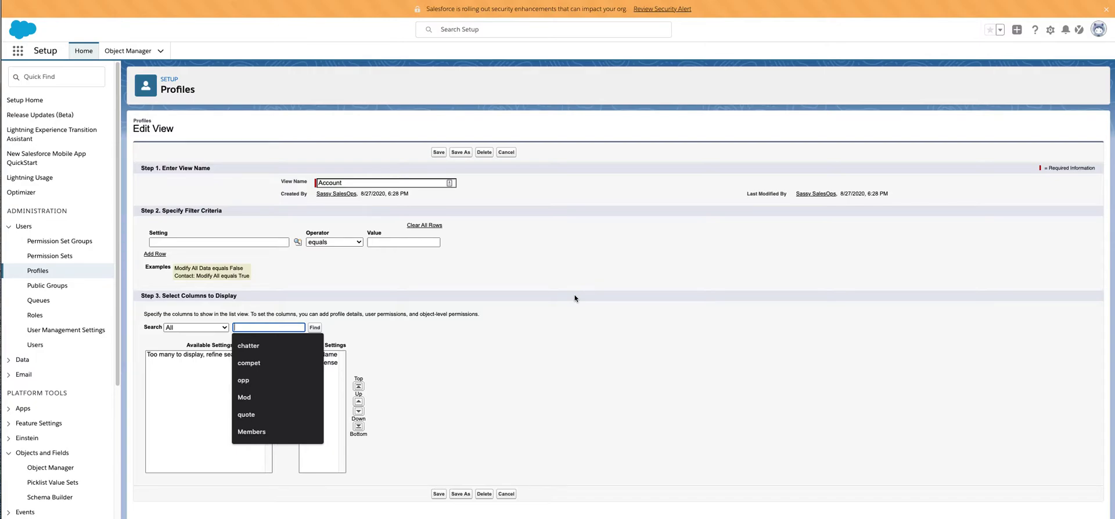
type("Account")
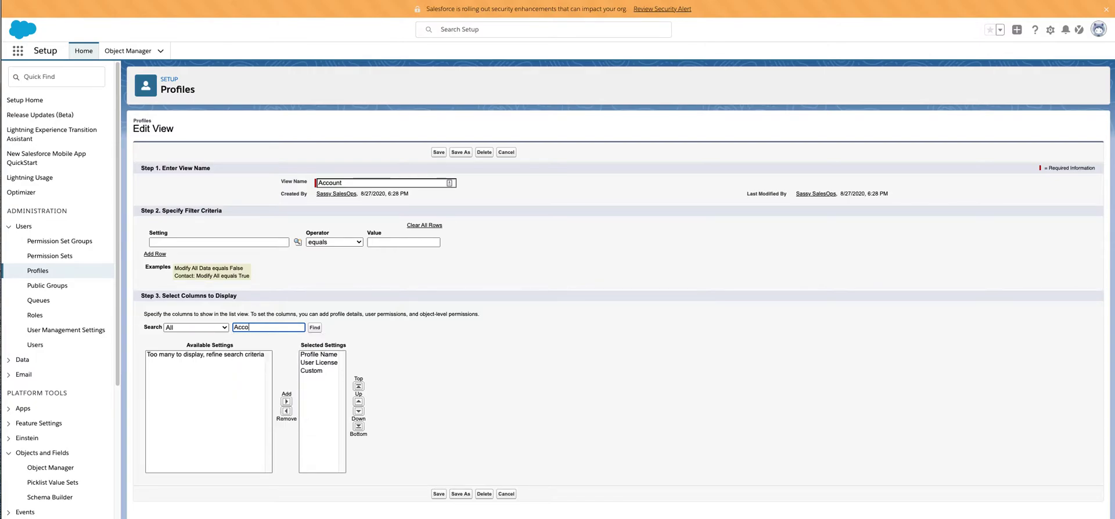
left_click(314, 328)
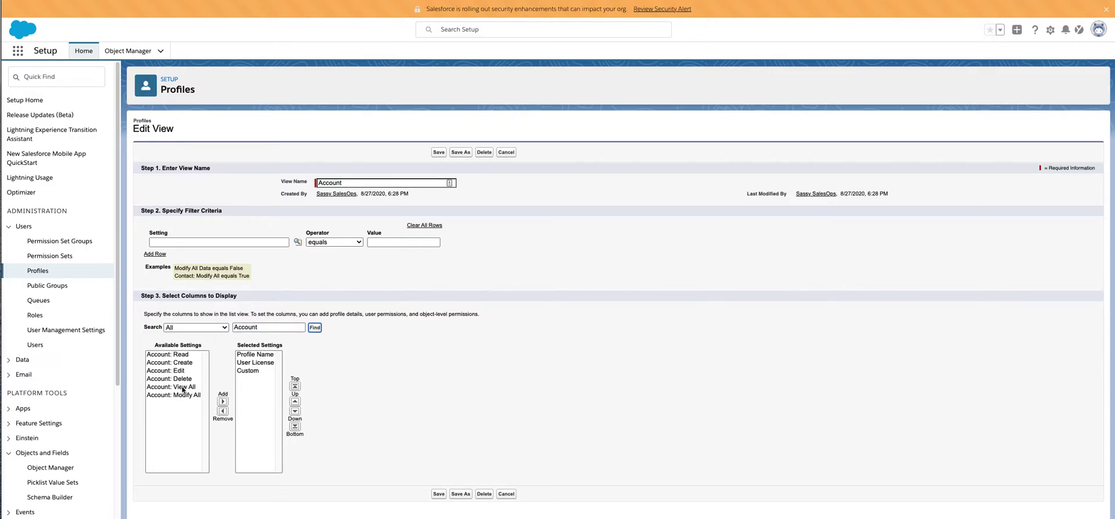
left_click(182, 365)
key("Down")
key("Down")
key("Down")
key("Down")
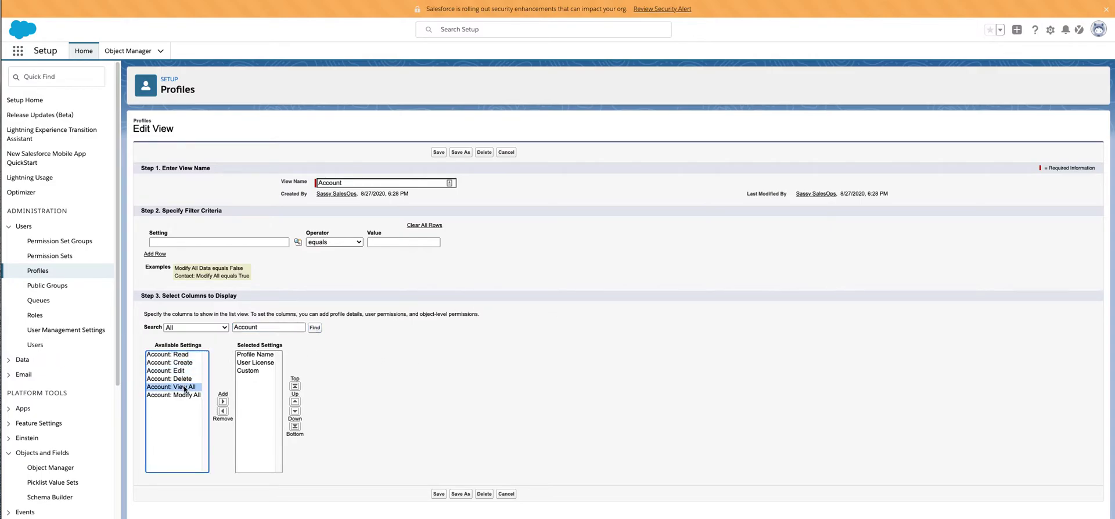
left_click(183, 355)
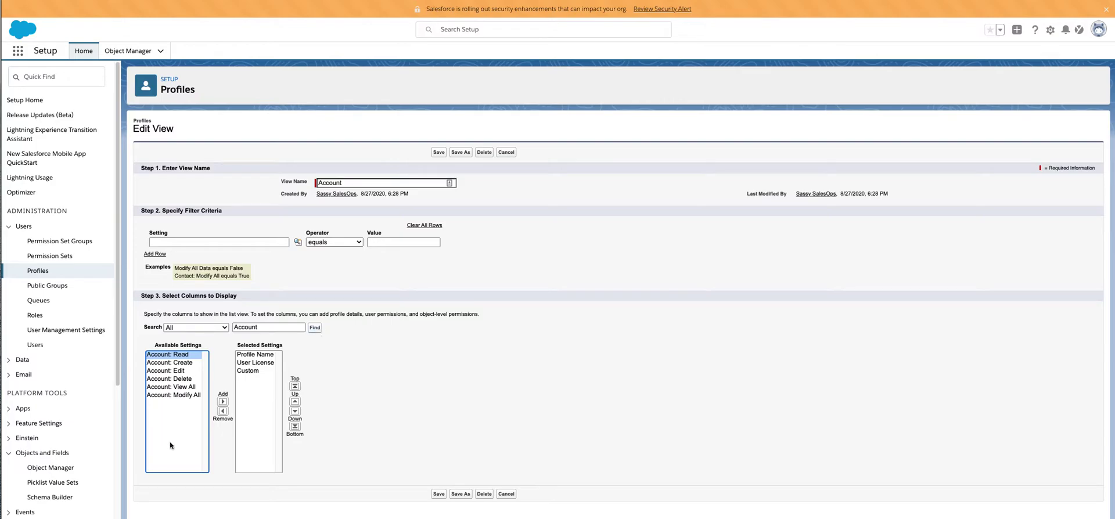
left_click_drag(184, 396, 179, 365)
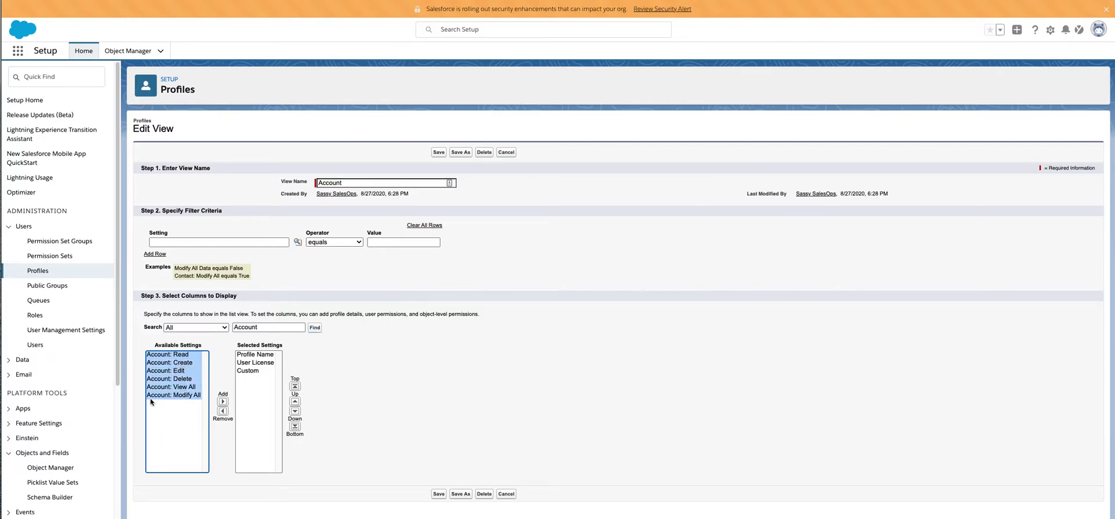
left_click(222, 402)
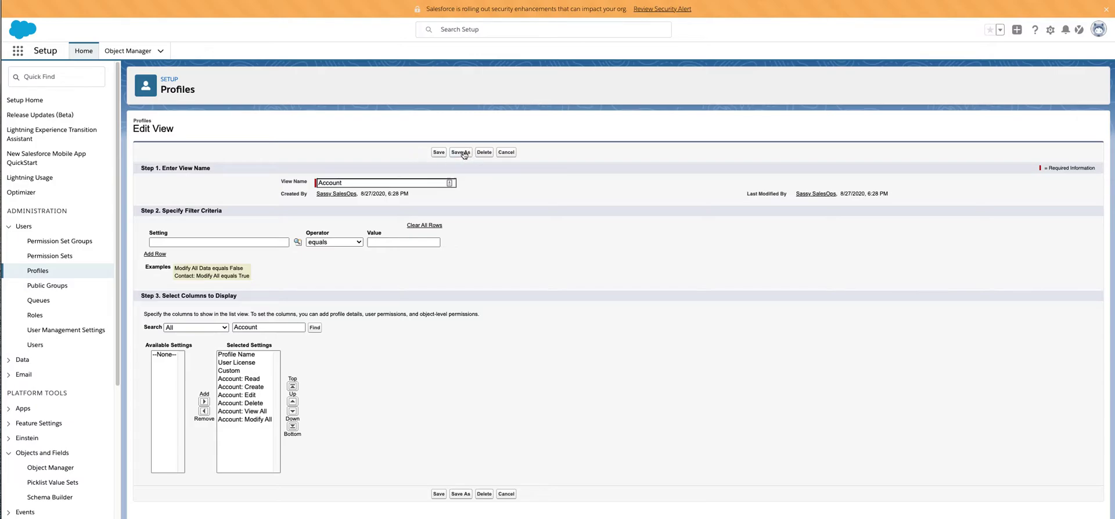
left_click(463, 153)
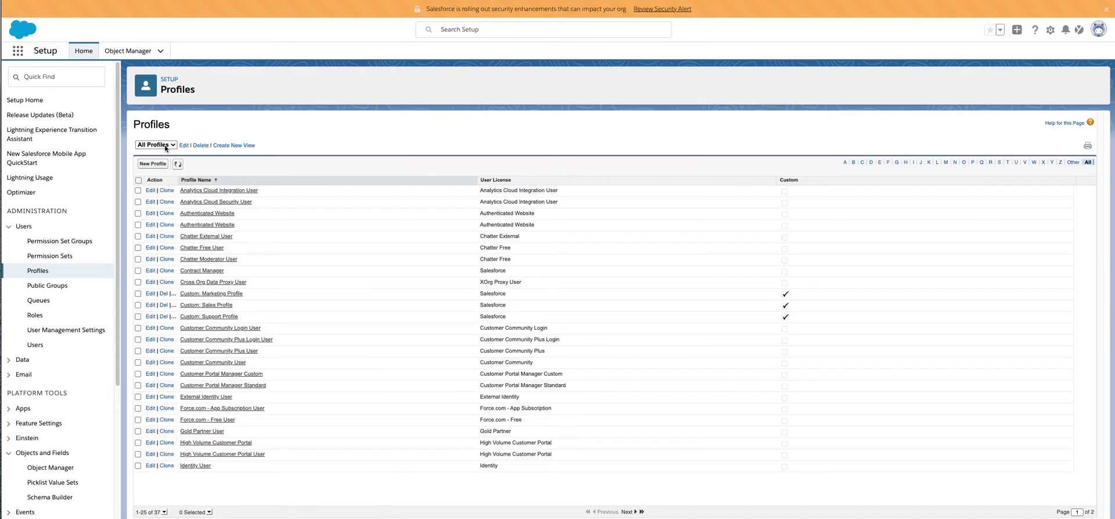
Step: In the Account view, disable Account: Delete for the custom Marketing, Sales and Support profiles together, applying it to all 3 selected records
left_click(166, 144)
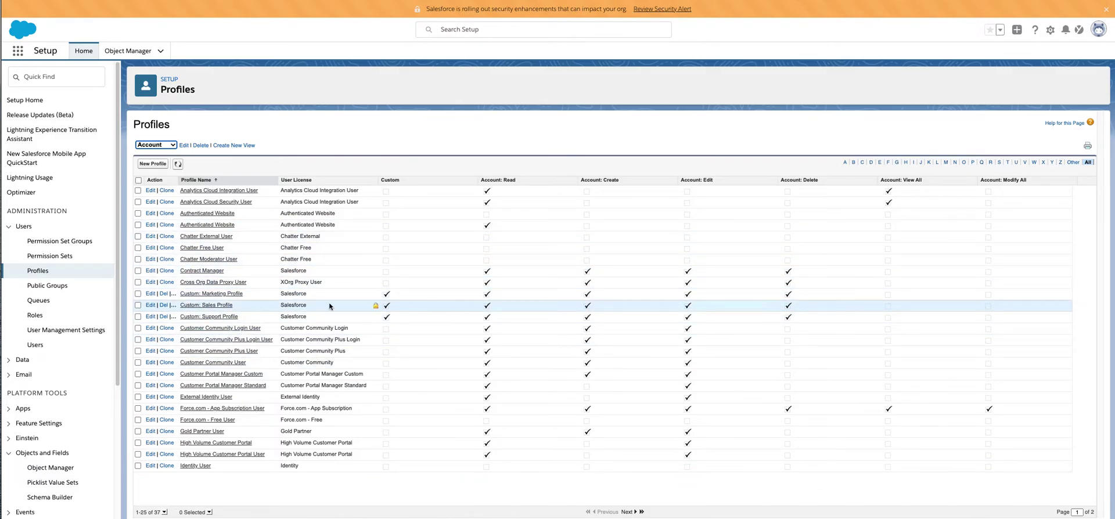
left_click(137, 294)
left_click(138, 305)
left_click(138, 316)
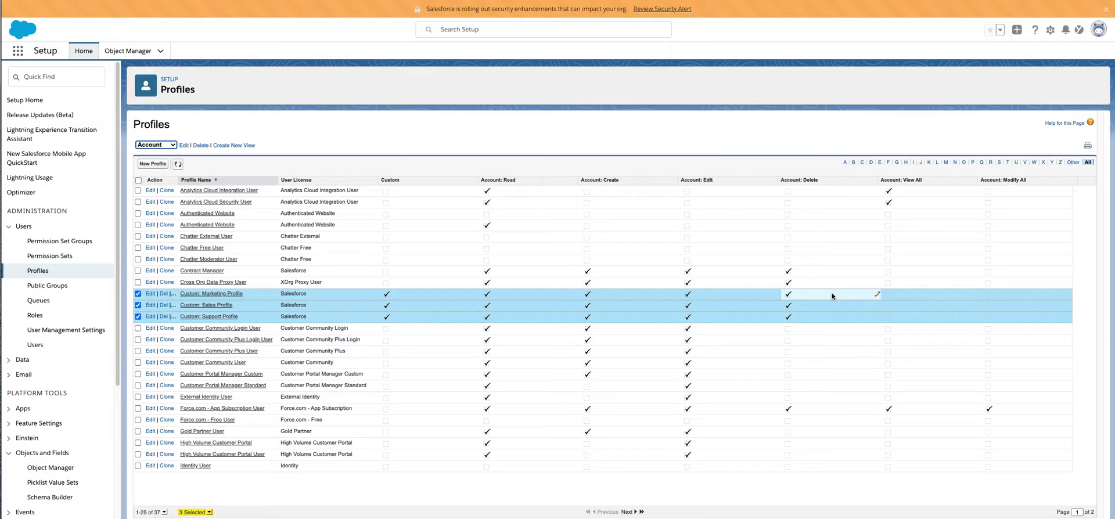
double_click(859, 293)
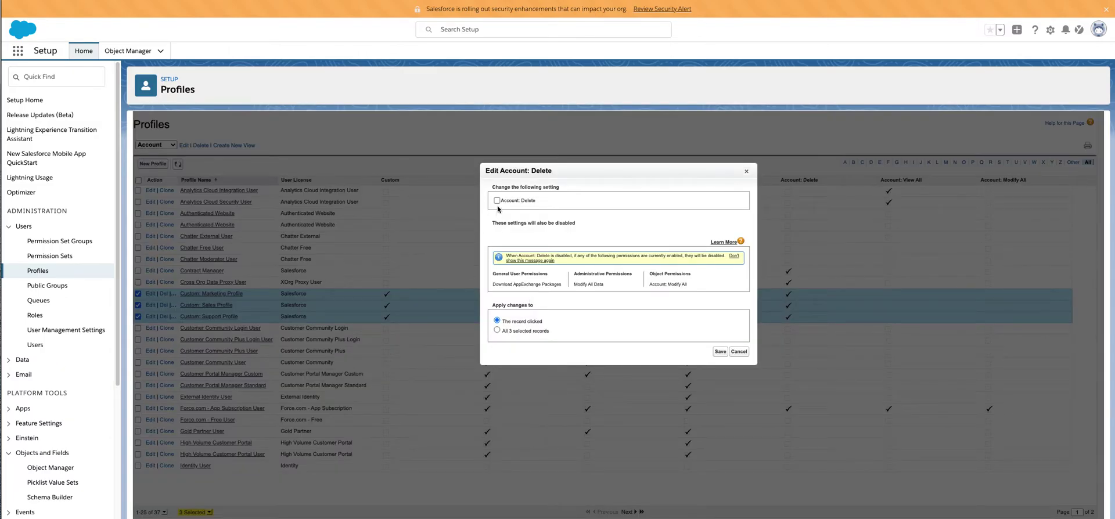
left_click(497, 331)
left_click(720, 351)
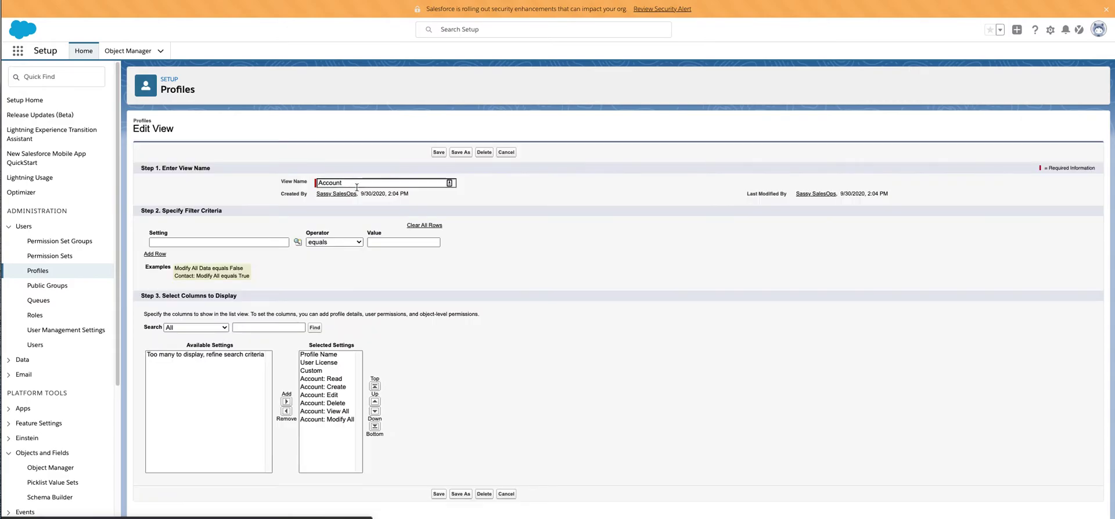
Step: Rename the Account view as Mody All and remove its six Account permission columns
type("Mody All")
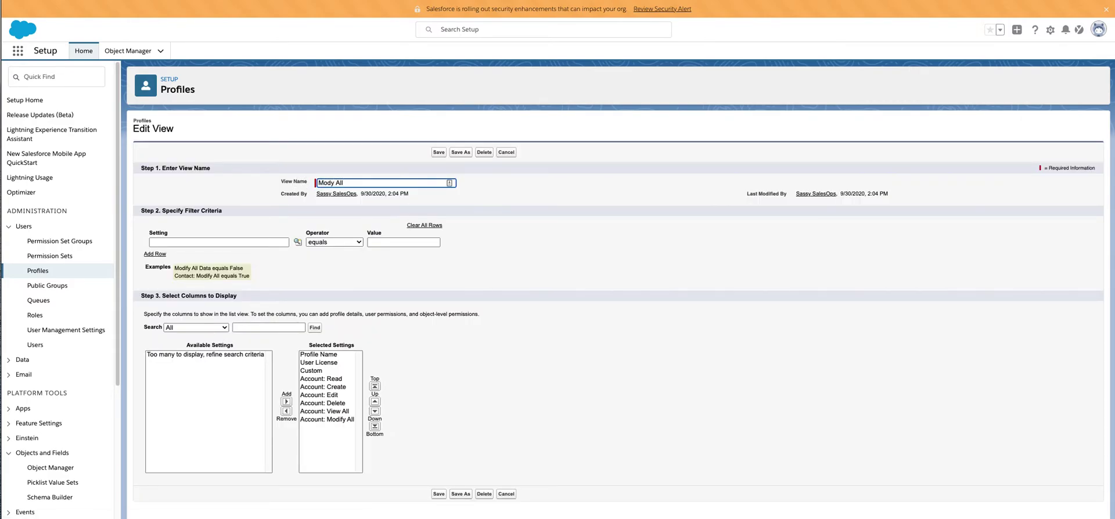
left_click(331, 380)
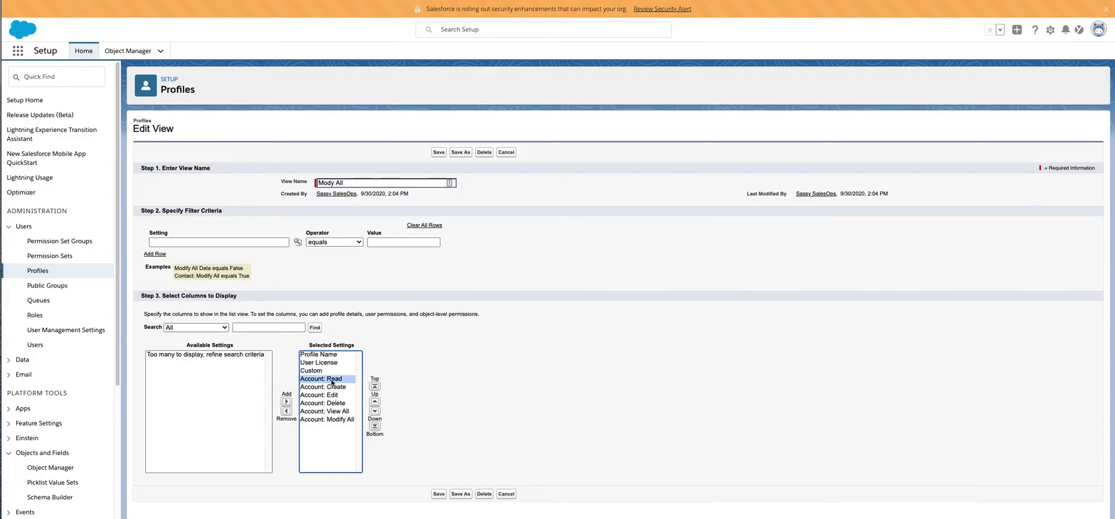
left_click(338, 421, "shift")
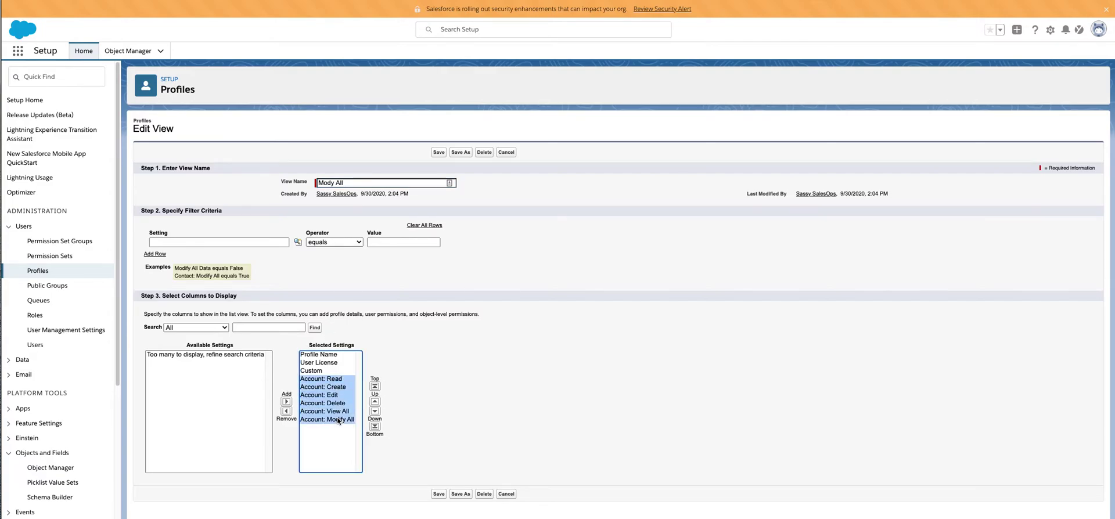
left_click(287, 411)
Step: Try to find the Modify All Data setting with the search term modify and add it as a column
left_click(255, 327)
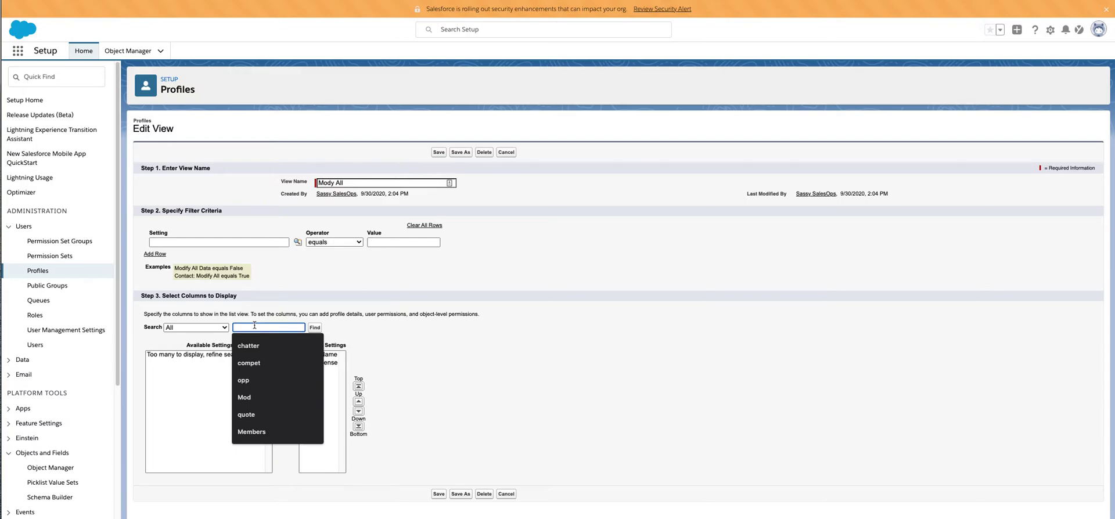
type("mod")
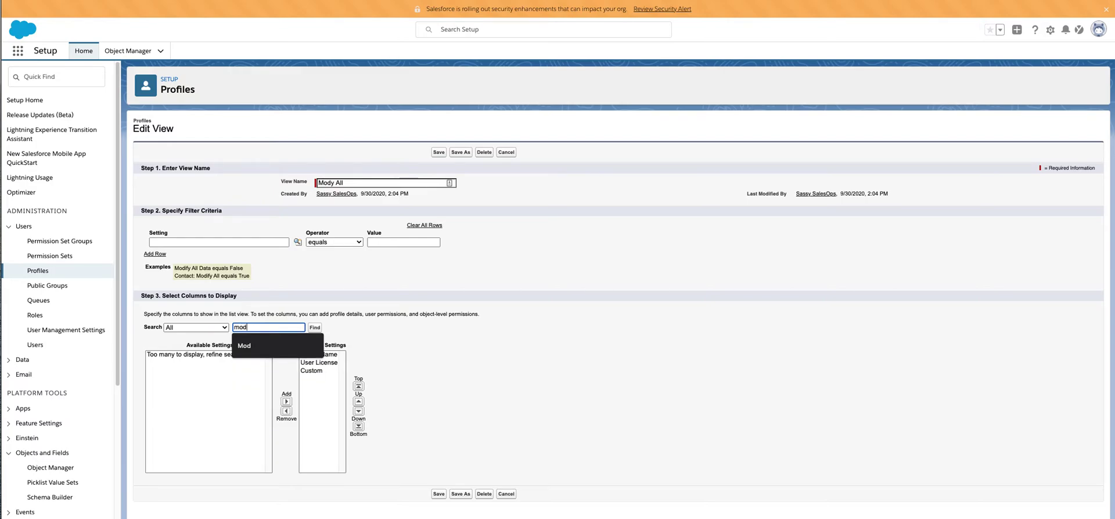
type("ify")
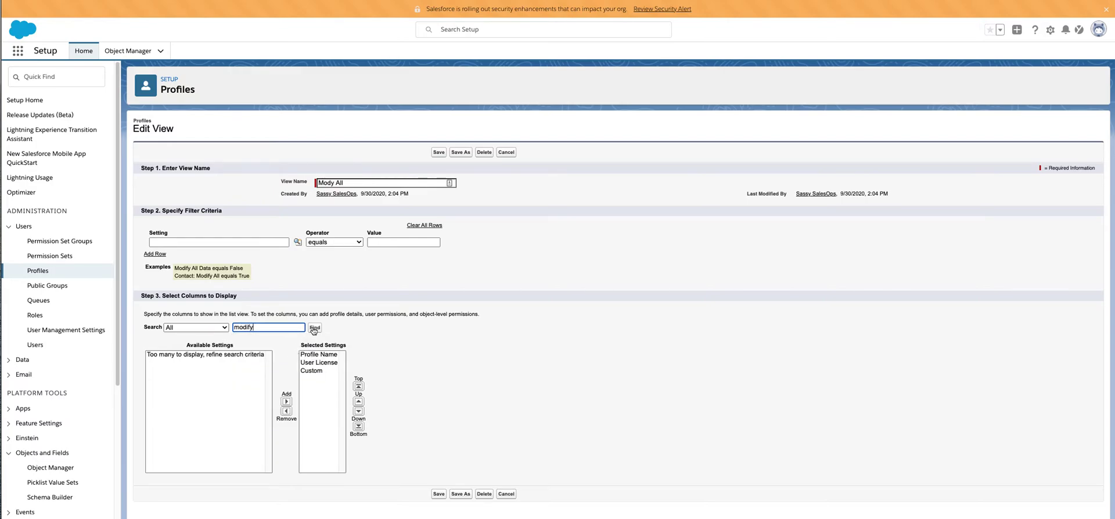
left_click(314, 328)
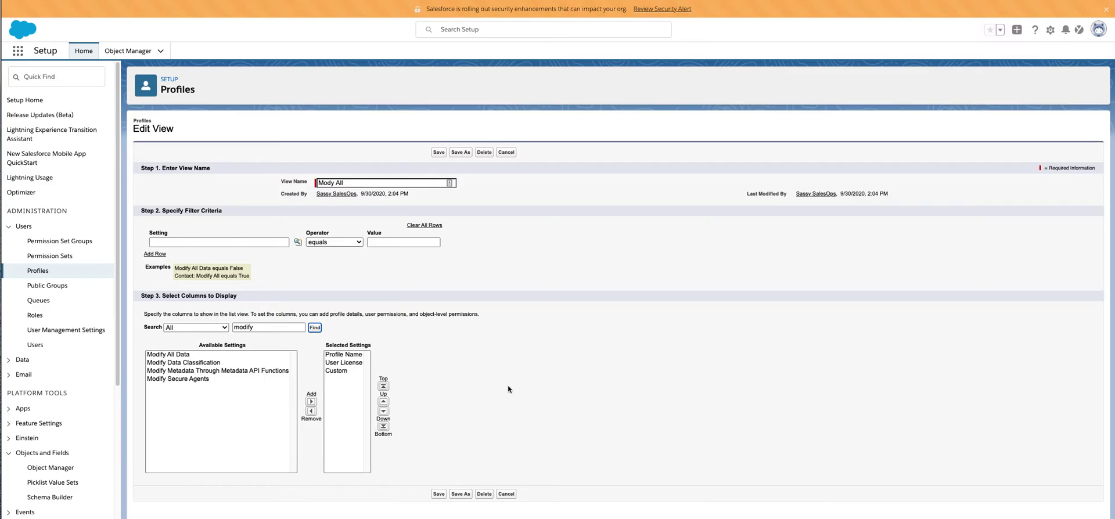
left_click(185, 355)
left_click(311, 402)
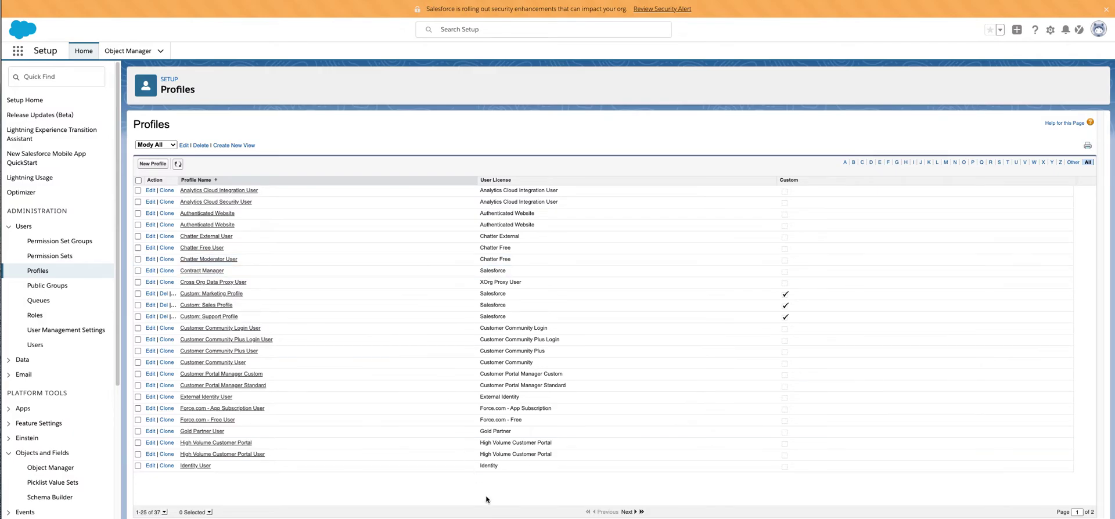
Step: Reopen the Mody All view for editing, add Modify All Data as a column, then save and display the view
left_click(183, 145)
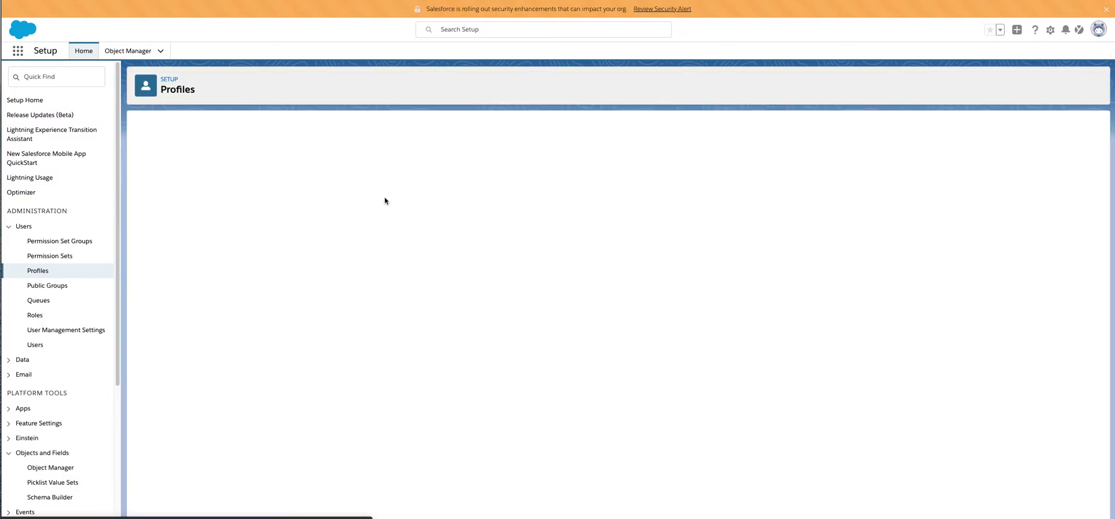
left_click(252, 325)
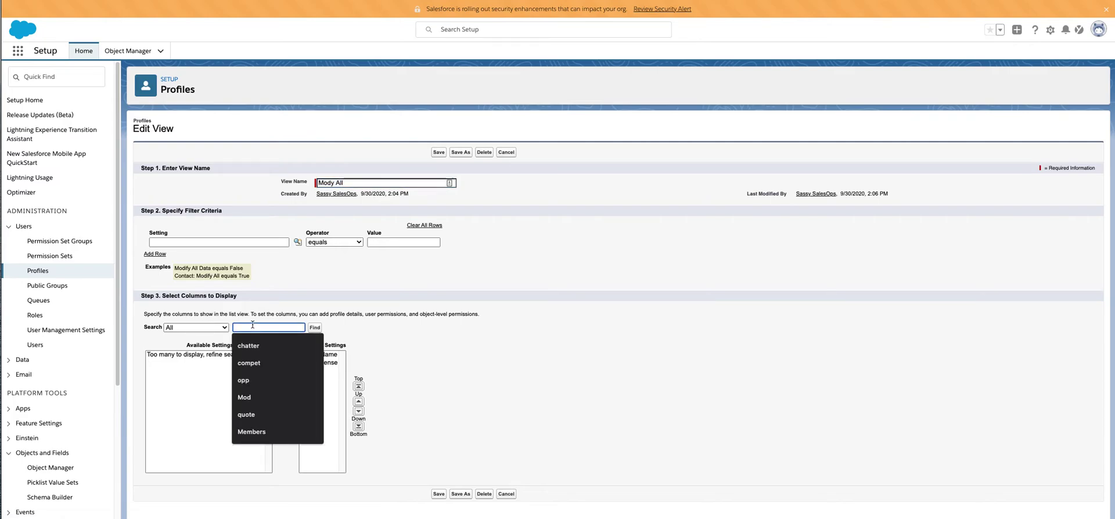
type("mody")
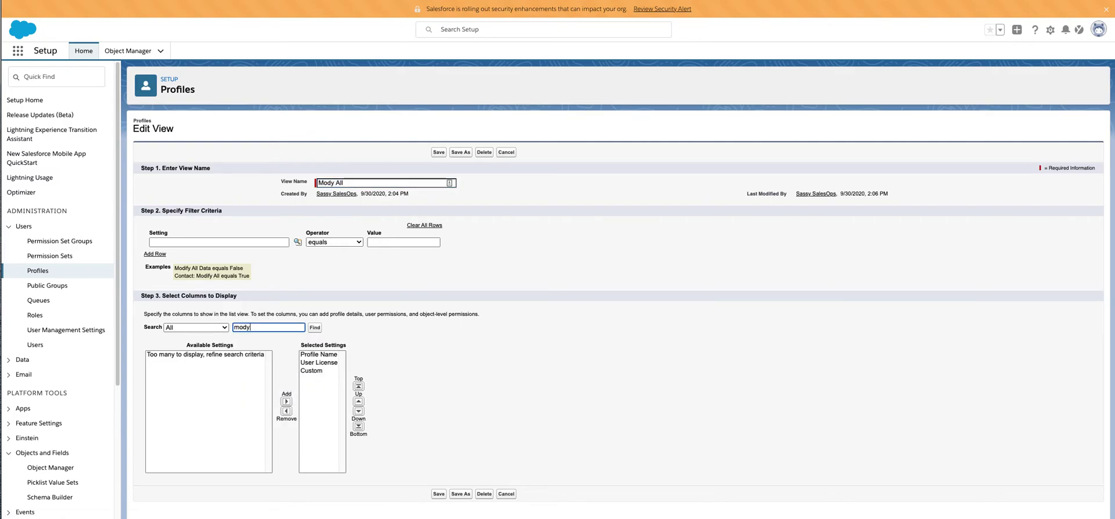
key("BackSpace")
type("ify")
left_click(312, 328)
left_click(187, 355)
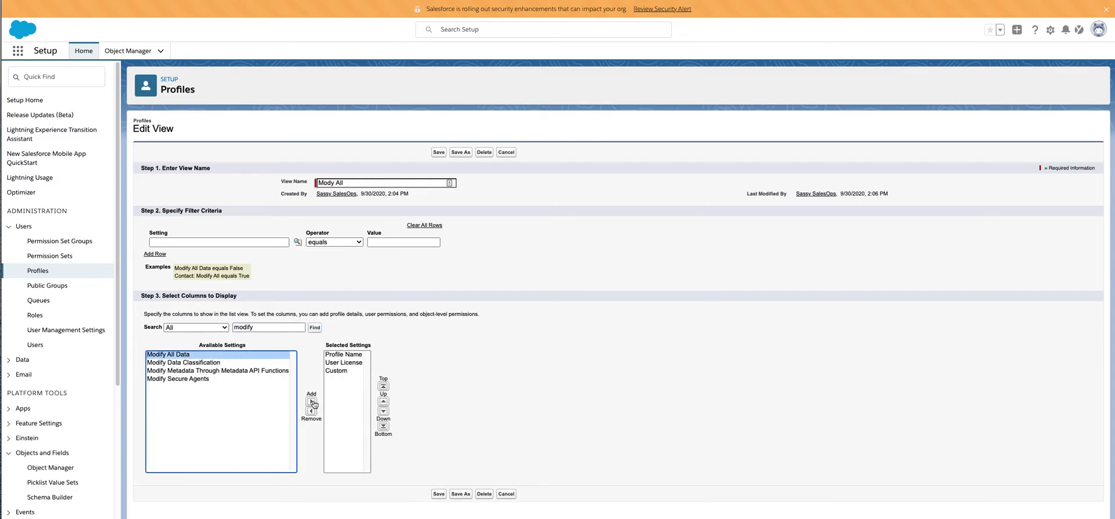
left_click(311, 402)
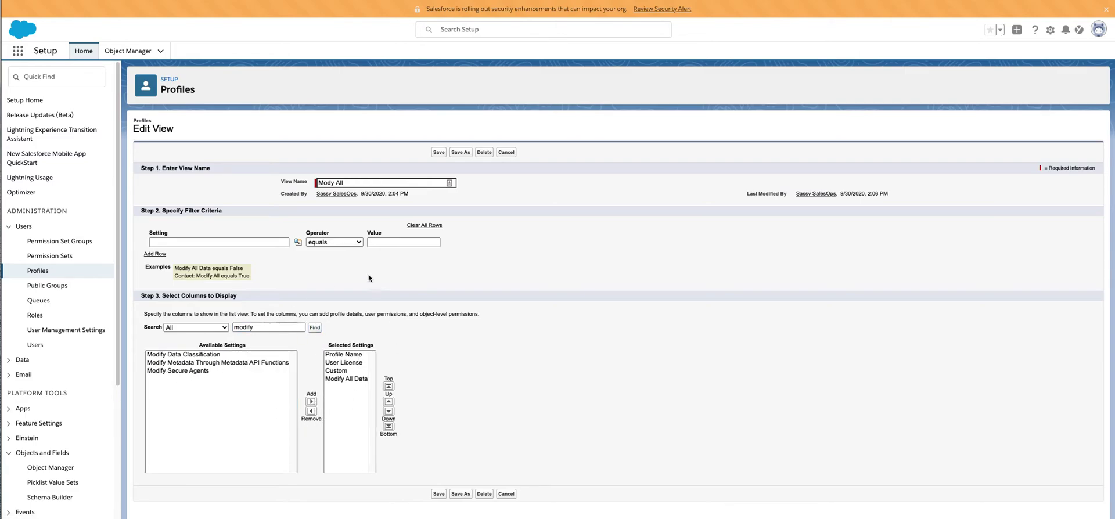
left_click(437, 152)
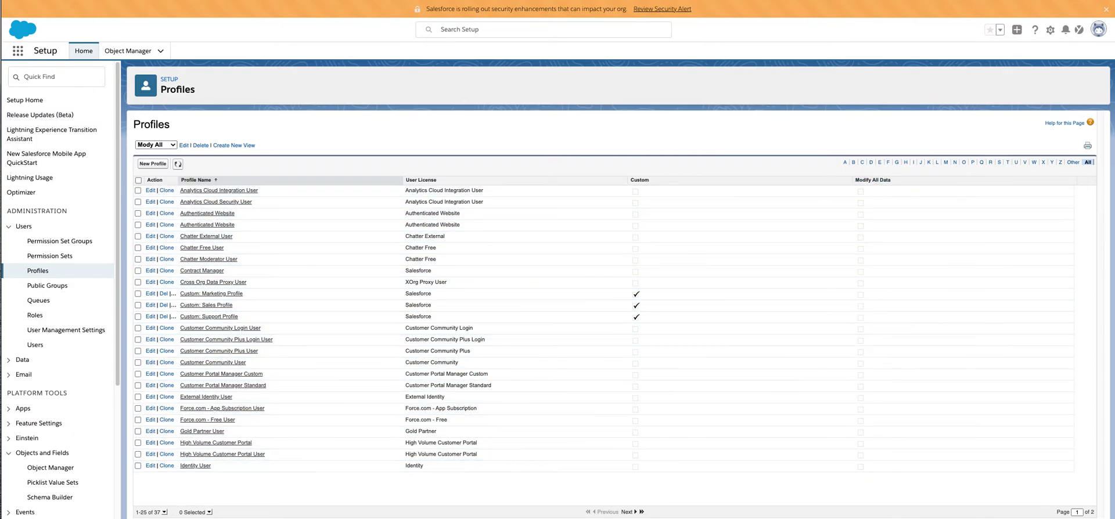
left_click(173, 145)
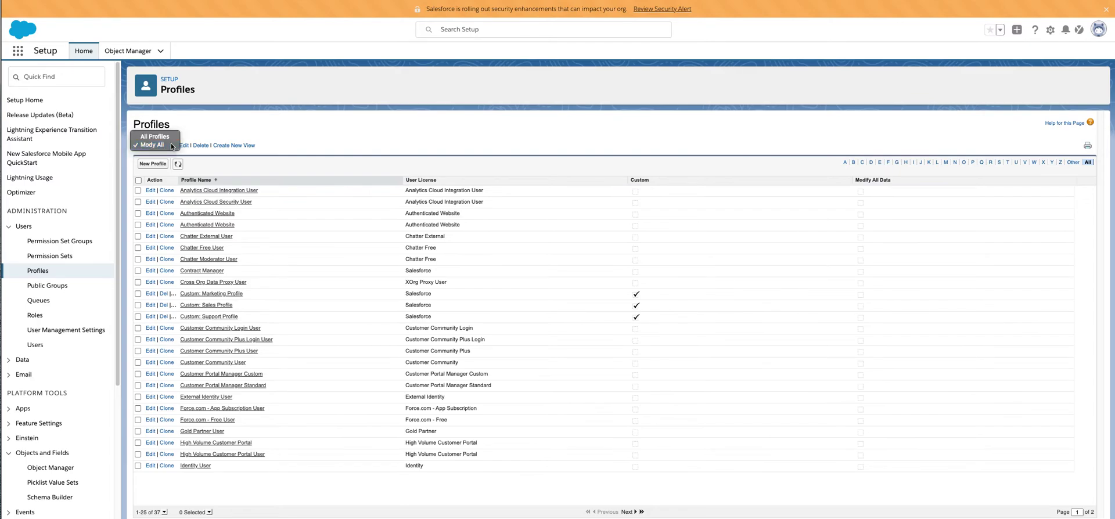
left_click(156, 144)
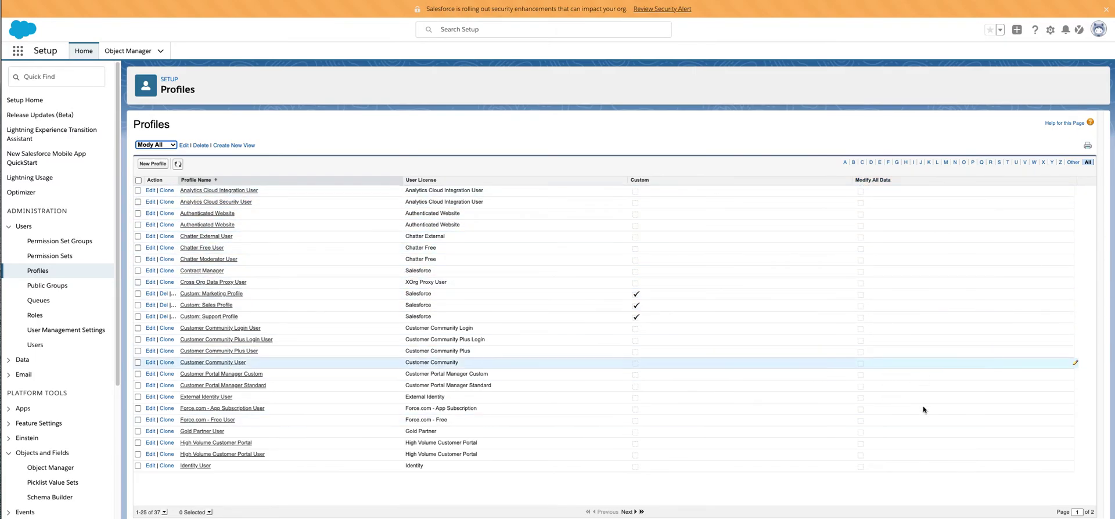
Step: Open a profile's Modify All Data setting from the list to examine the permissions it affects, then close it without saving
double_click(911, 328)
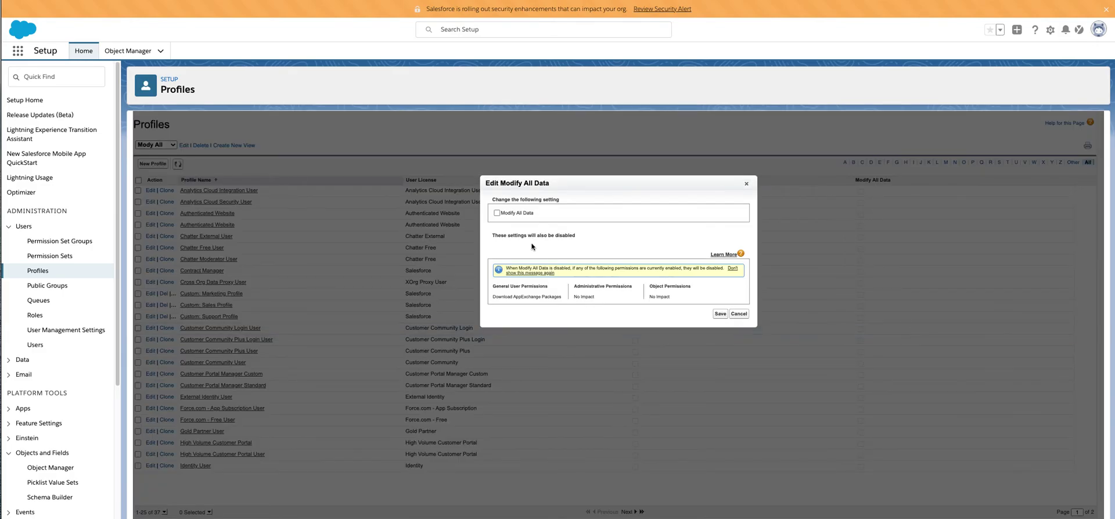
left_click(739, 314)
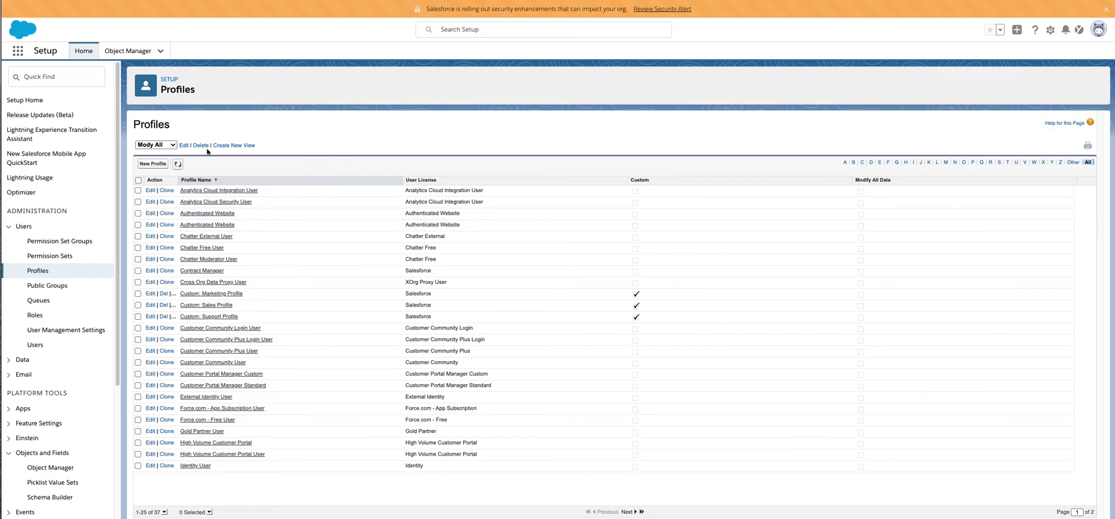
Step: Open the Mody All view for editing, enter Opporutnities as the view name and remove the Modify All Data column
left_click(184, 145)
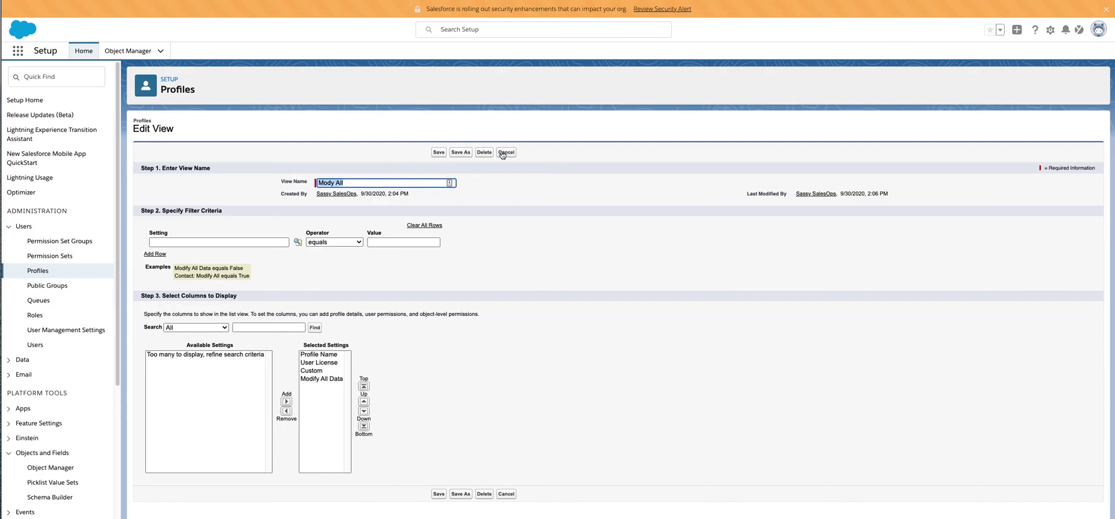
type("Opporutnities")
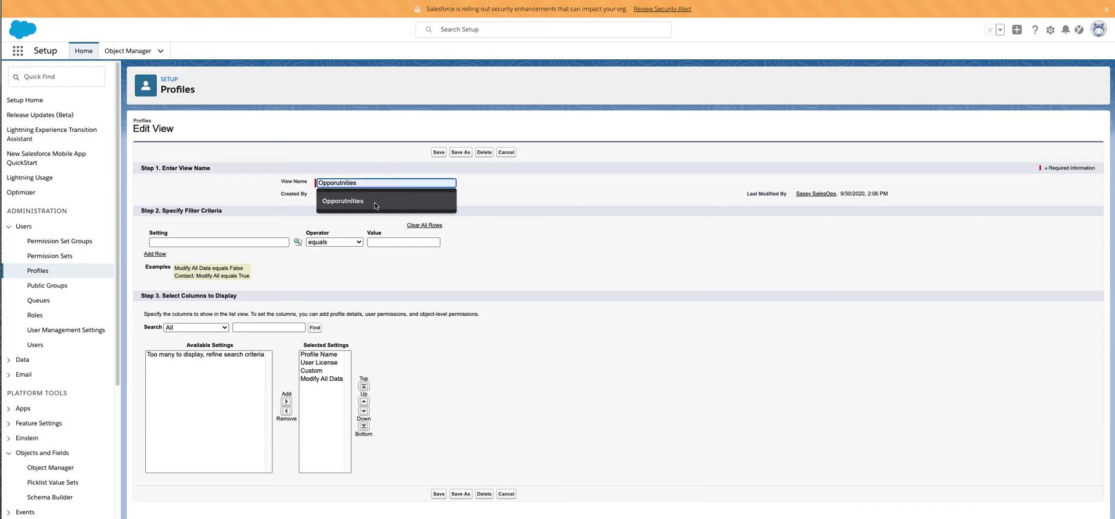
left_click(377, 203)
left_click(327, 379)
left_click(286, 411)
Step: Find settings matching Opp and add all six Opportunity permissions, from Read to Modify All, as columns
left_click(256, 329)
type("Opp")
left_click(316, 329)
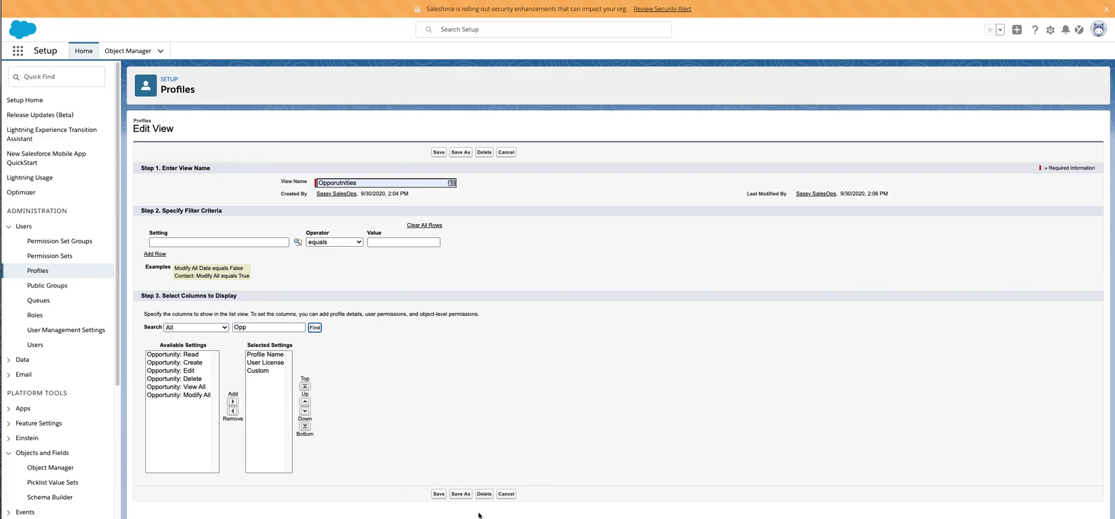
left_click(169, 355)
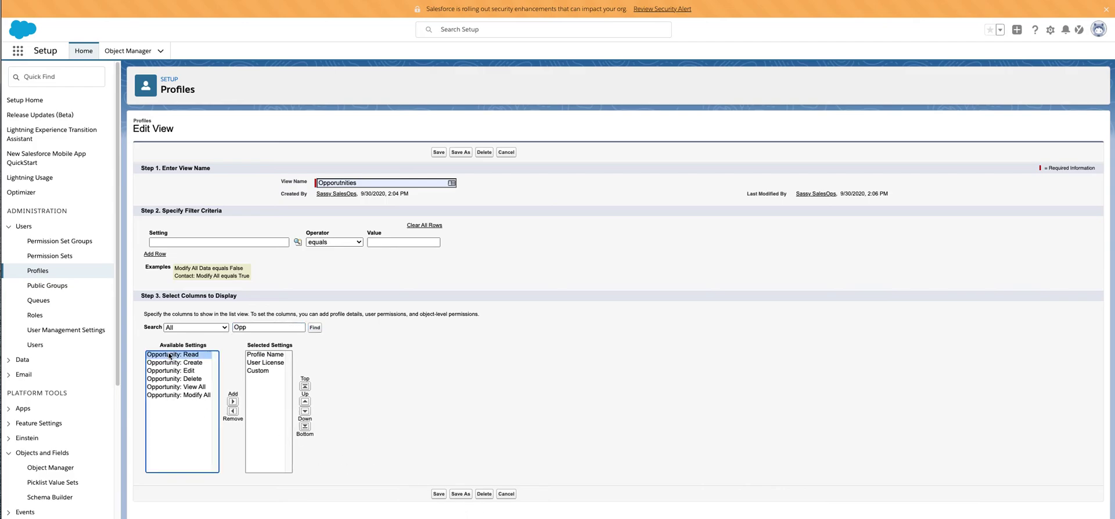
left_click(178, 395, "shift")
left_click(232, 402)
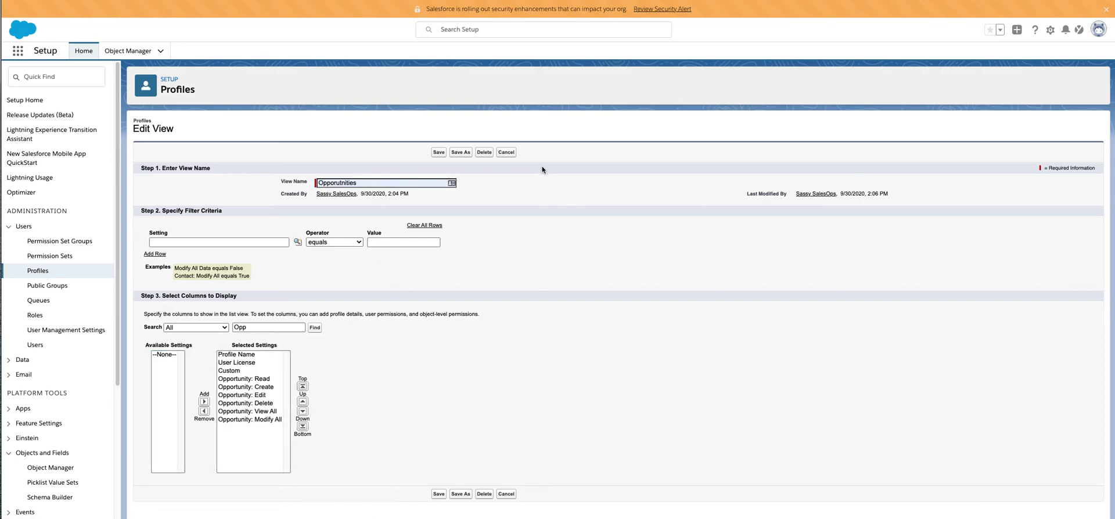
Step: Save the edited settings as a separate view and display the Opporutnities view in the profile list
left_click(462, 153)
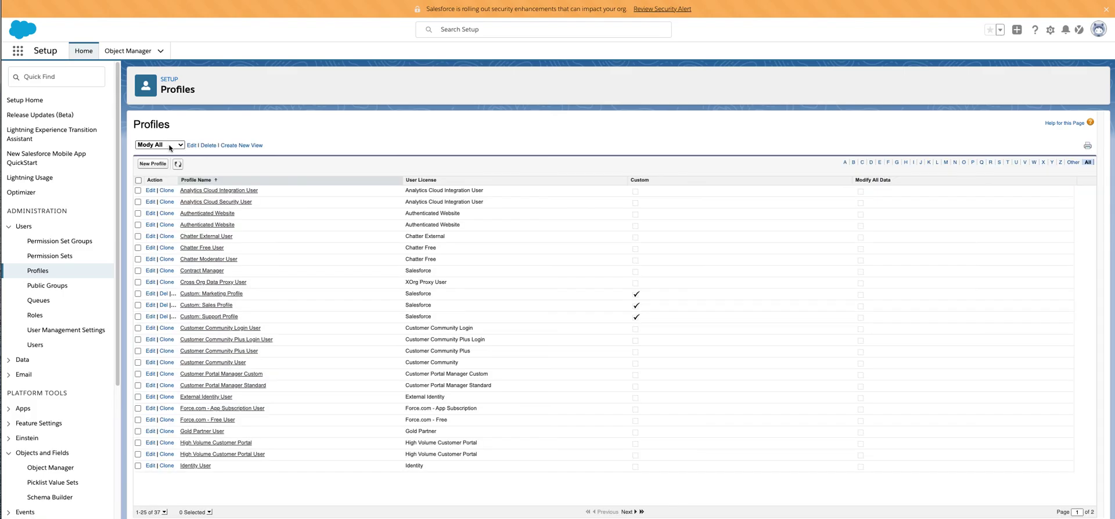
left_click(180, 145)
left_click(173, 153)
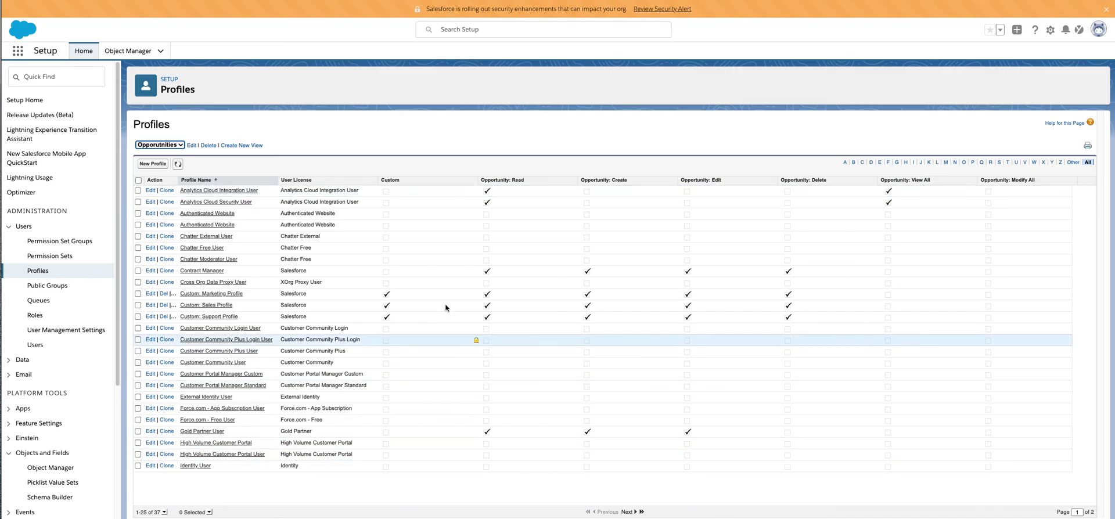